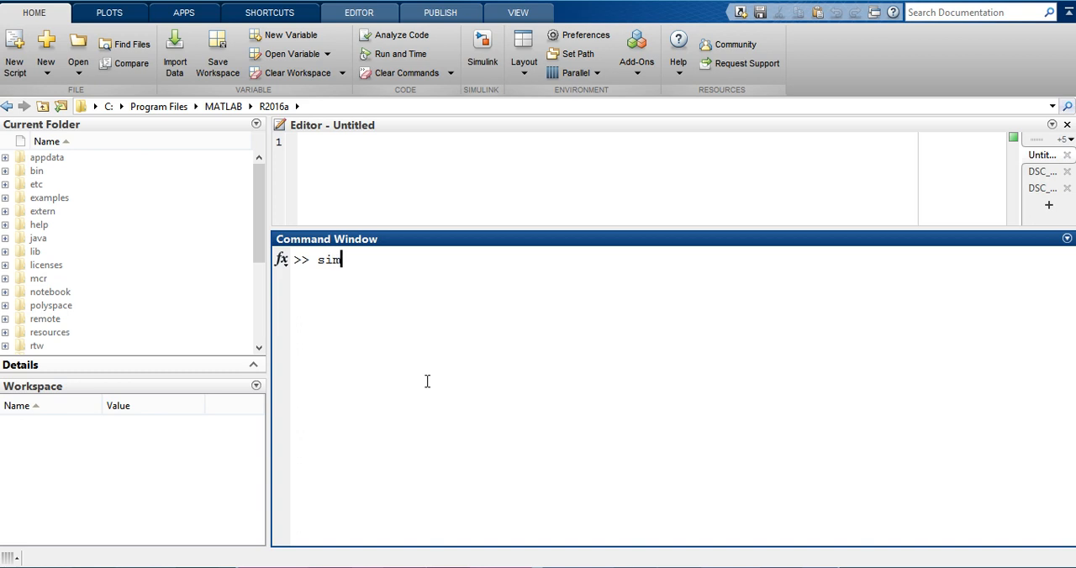
Start Simulink from the MATLAB command line, create a blank model and maximize its window.
key("BackSpace")
type("ulink")
key("Return")
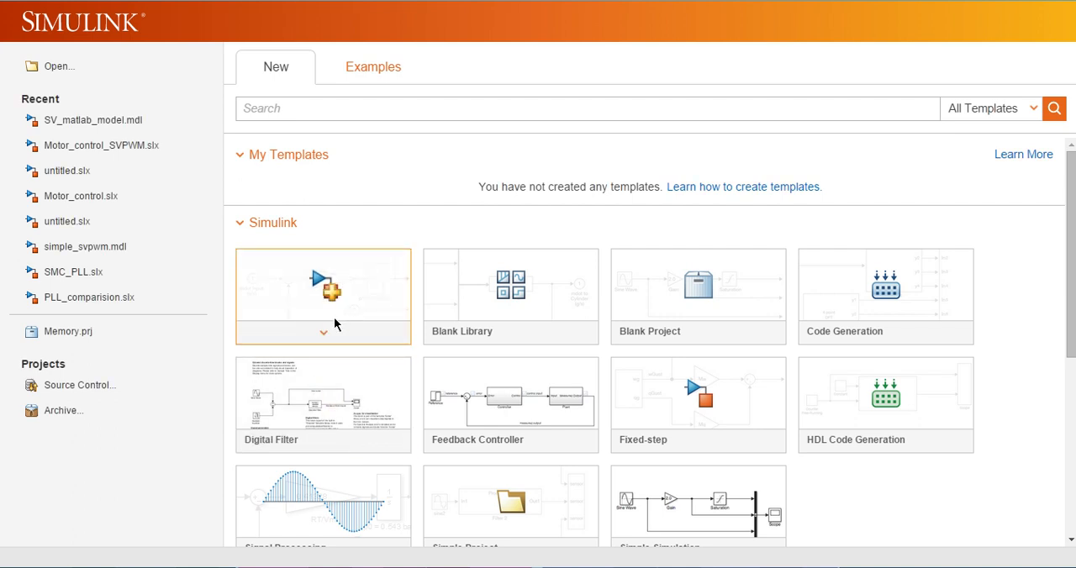
left_click(333, 296)
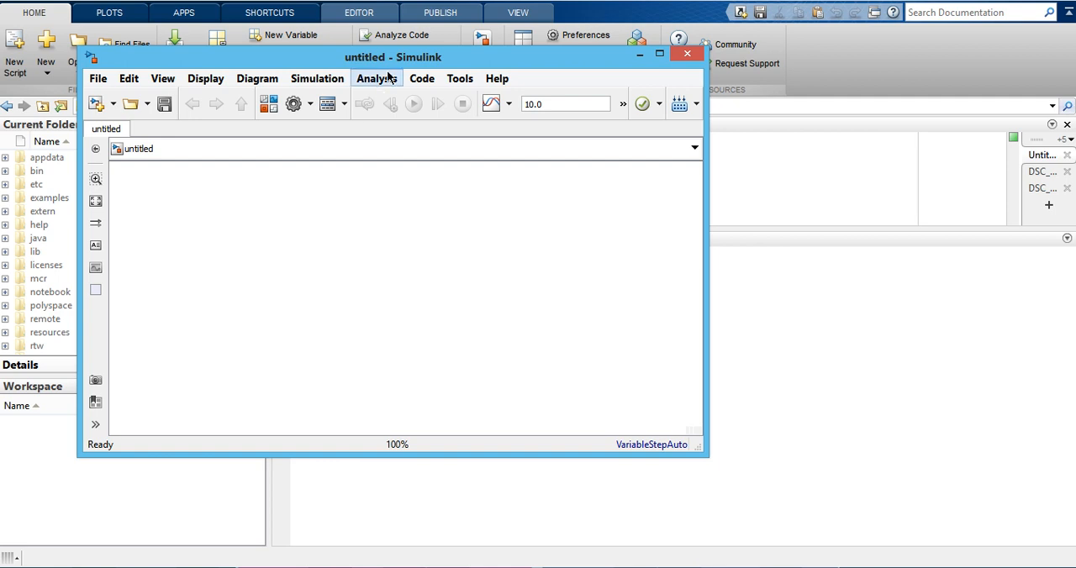
left_click_drag(373, 62, 530, 63)
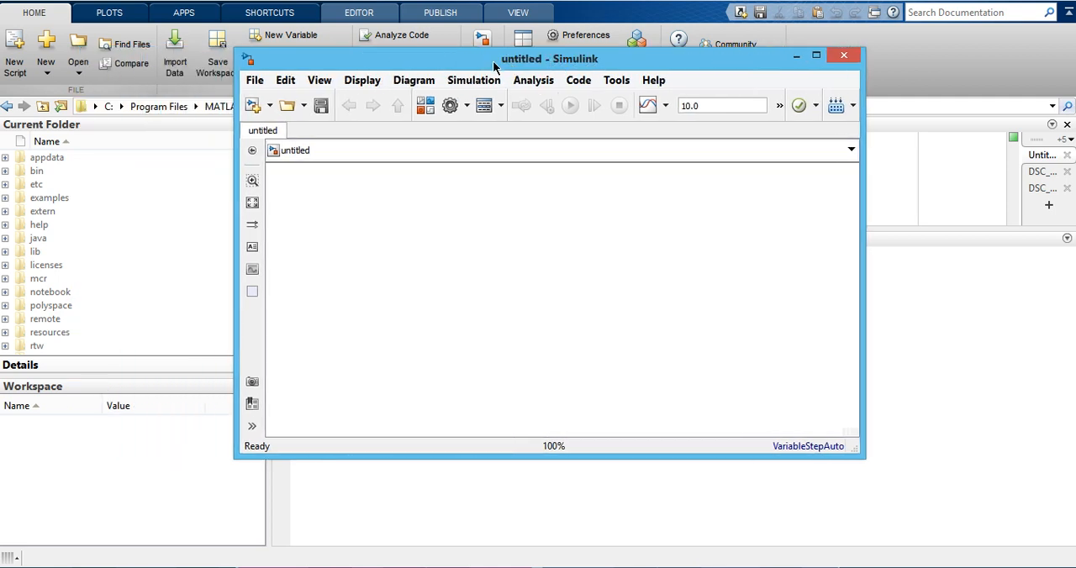
left_click(816, 55)
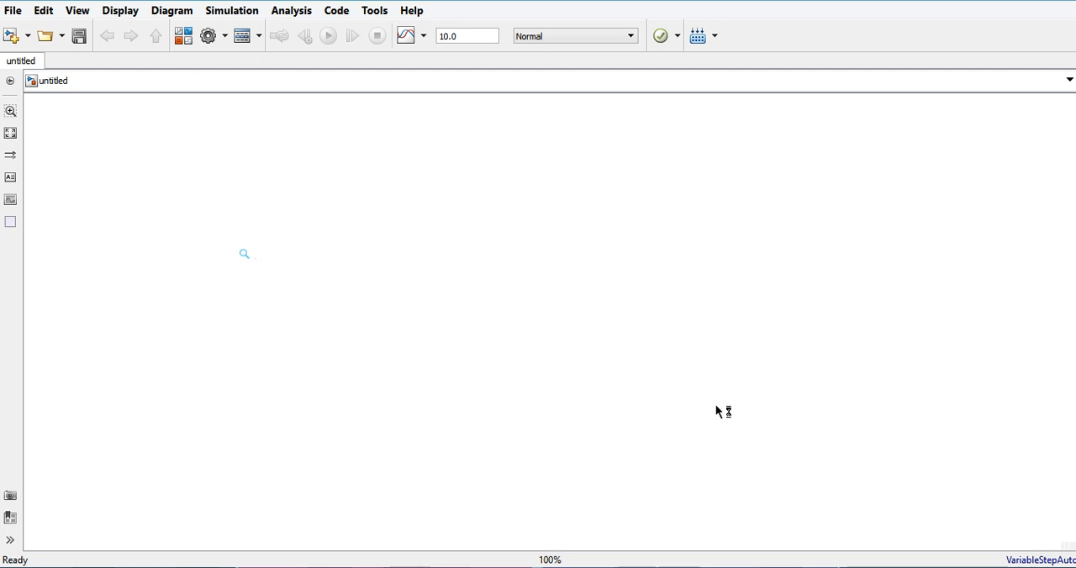
Add a Constant block from Simulink/Sources to the empty canvas by quick search.
type("constnat")
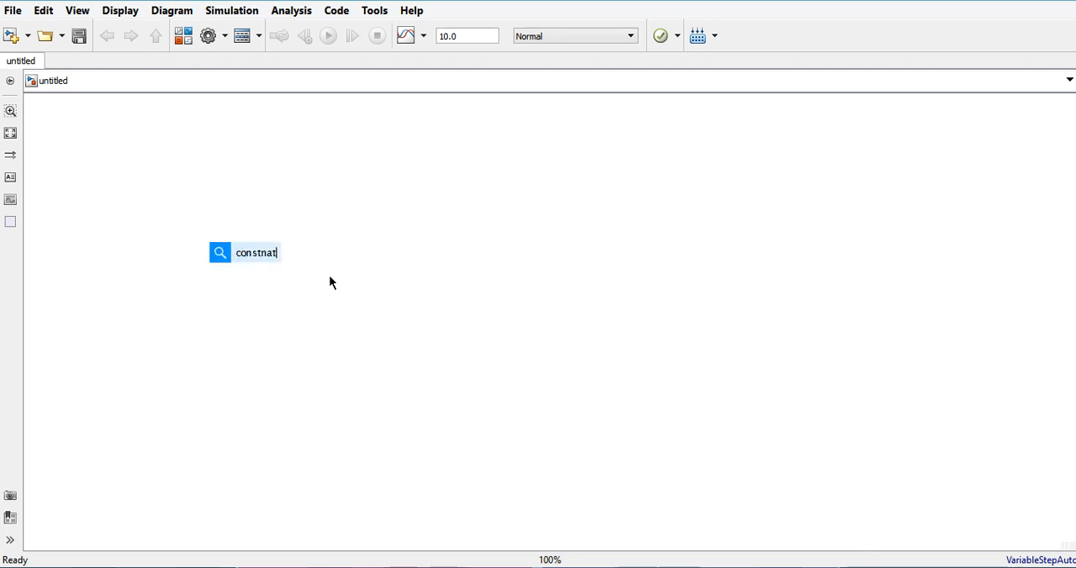
key("BackSpace")
key("BackSpace")
key("BackSpace")
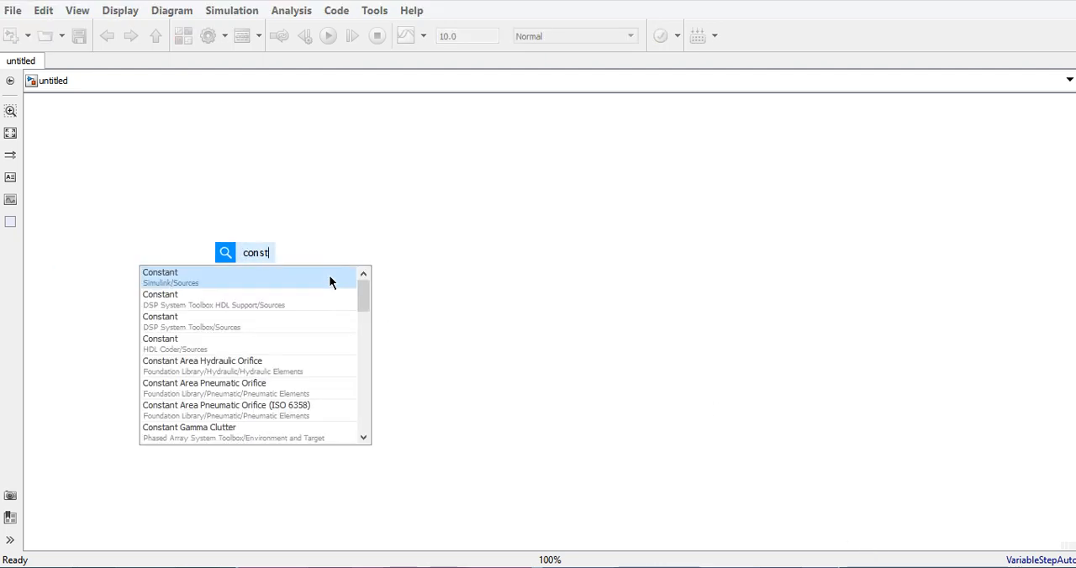
left_click(178, 281)
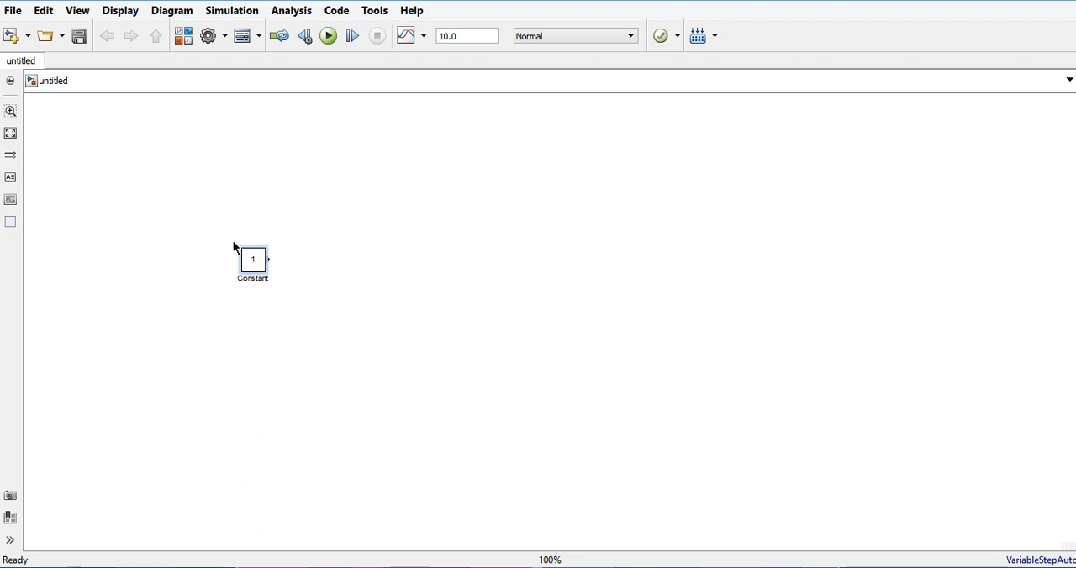
scroll(181, 159, "up", 1)
Examine the Commonly Used Blocks in the Library Browser and the options offered for the Constant block.
left_click(184, 36)
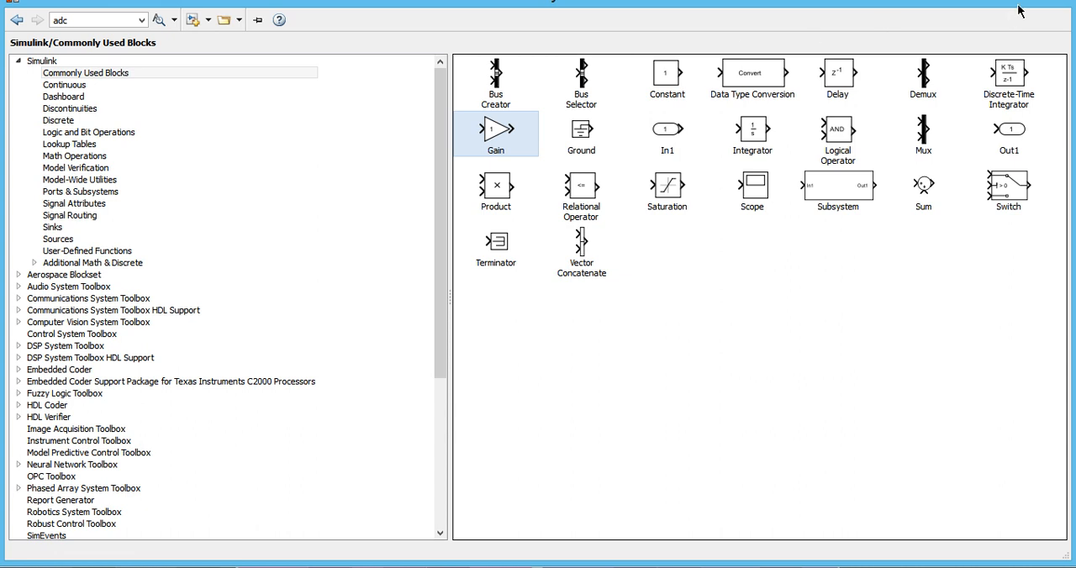
left_click(1044, 1)
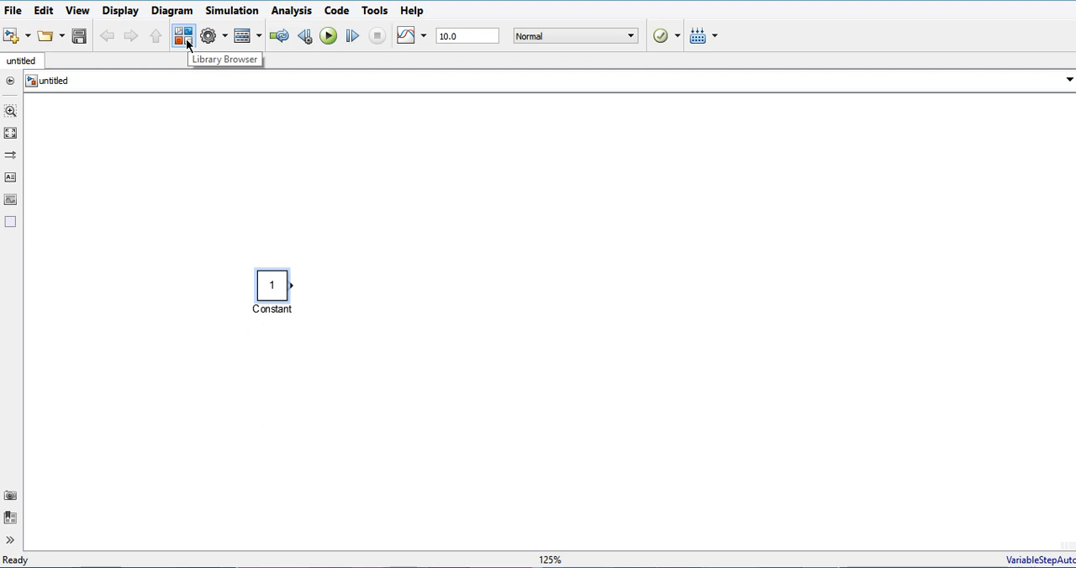
left_click(187, 44)
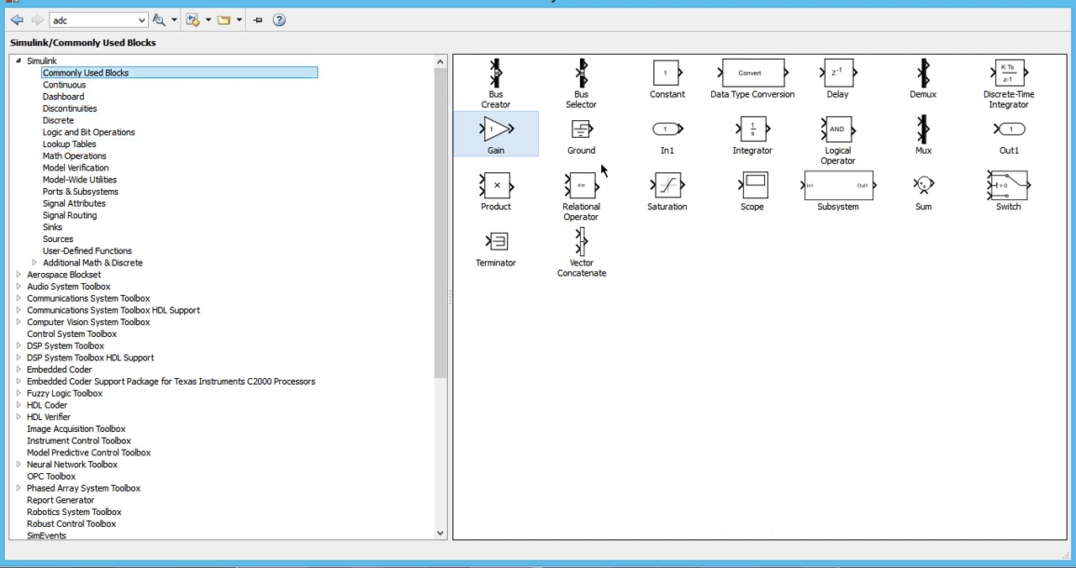
left_click(757, 195)
left_click(665, 78)
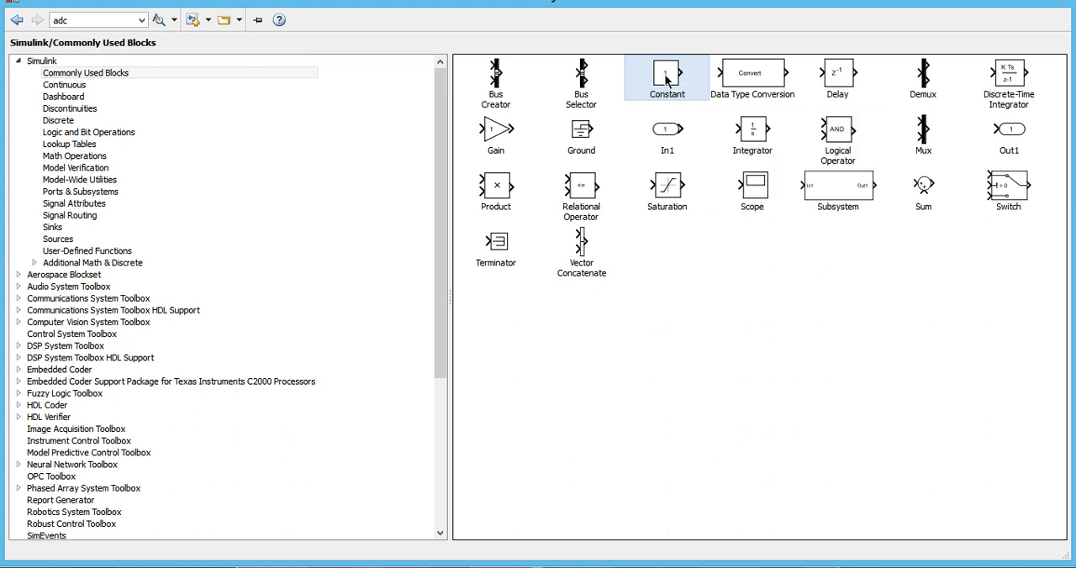
right_click(666, 81)
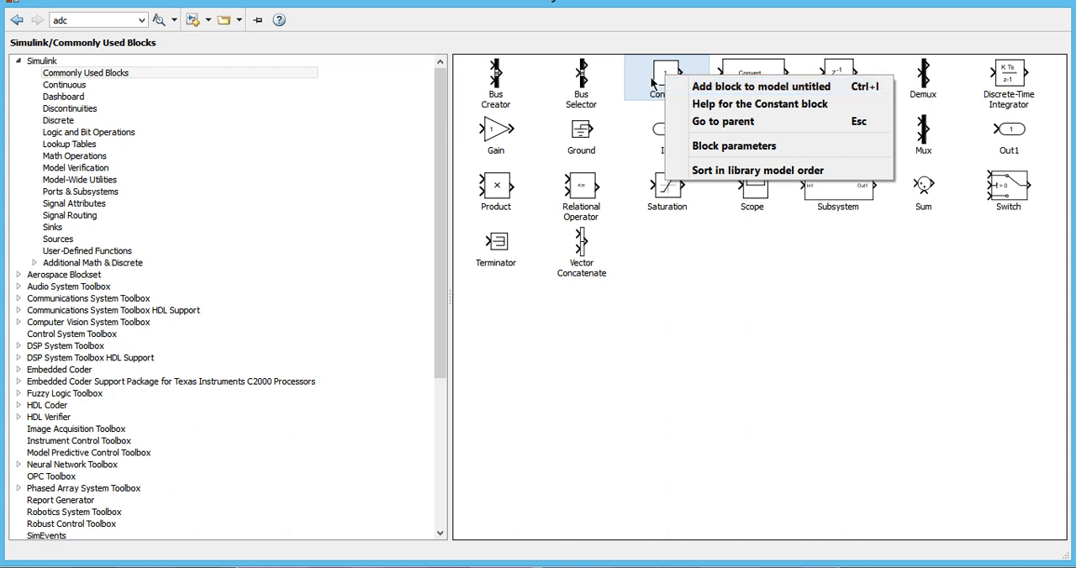
key("ctrl+i")
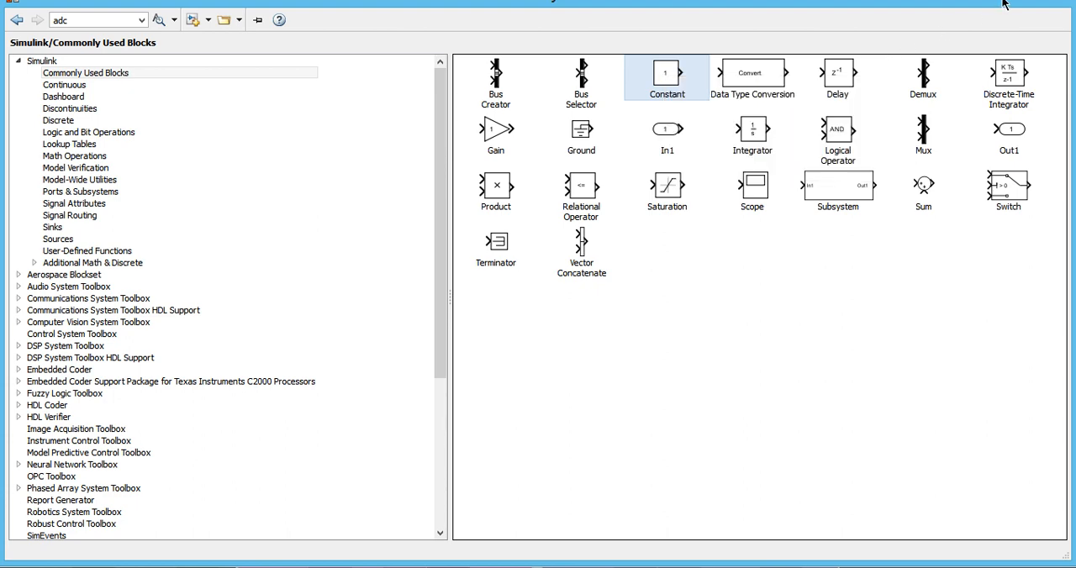
left_click(373, 303)
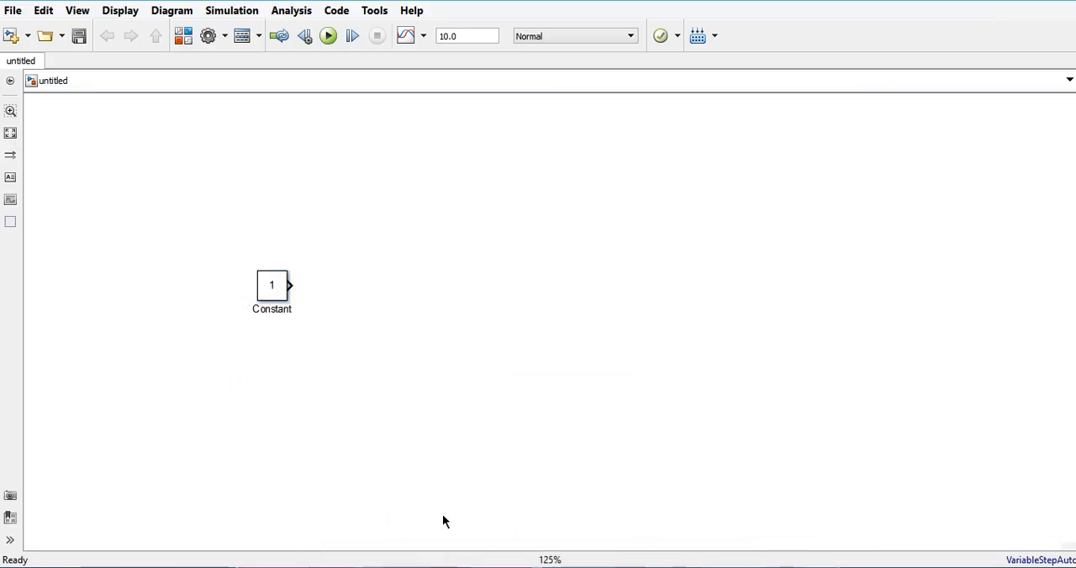
Add a Scope block from the library's Commonly Used Blocks to the untitled model.
left_click(457, 567)
left_click(616, 493)
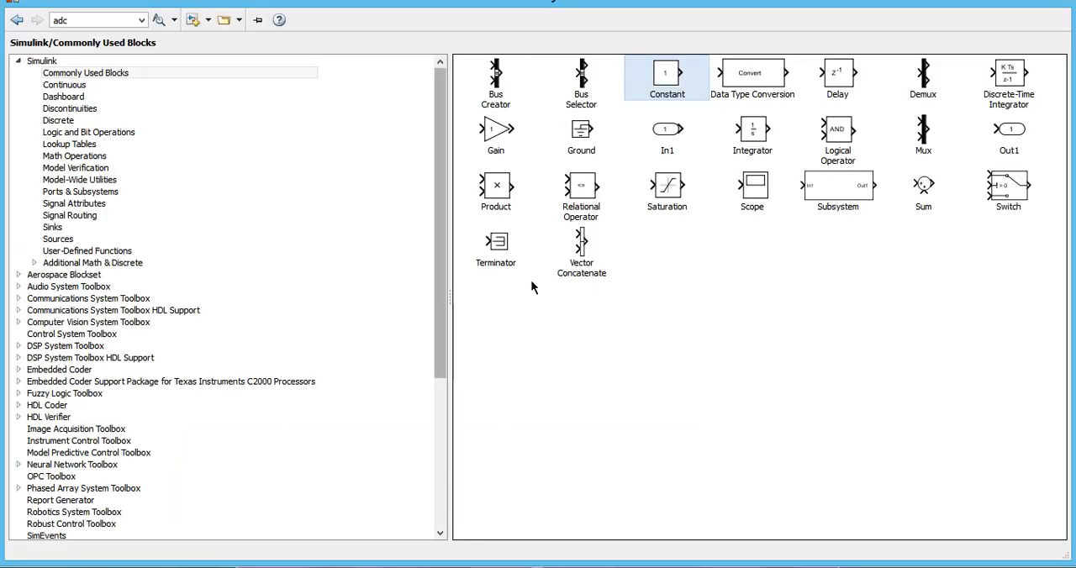
left_click(759, 196)
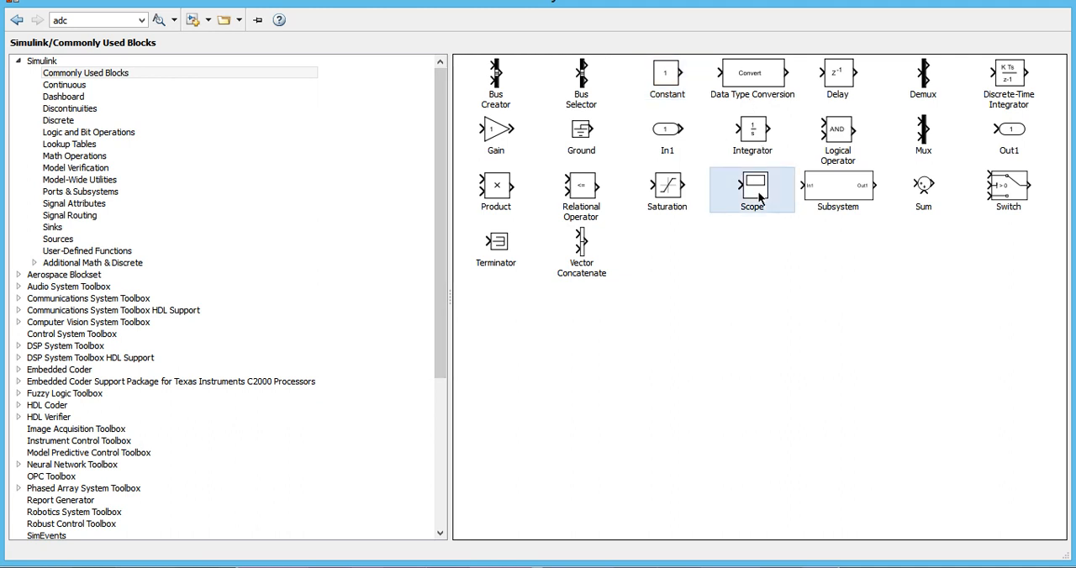
right_click(758, 196)
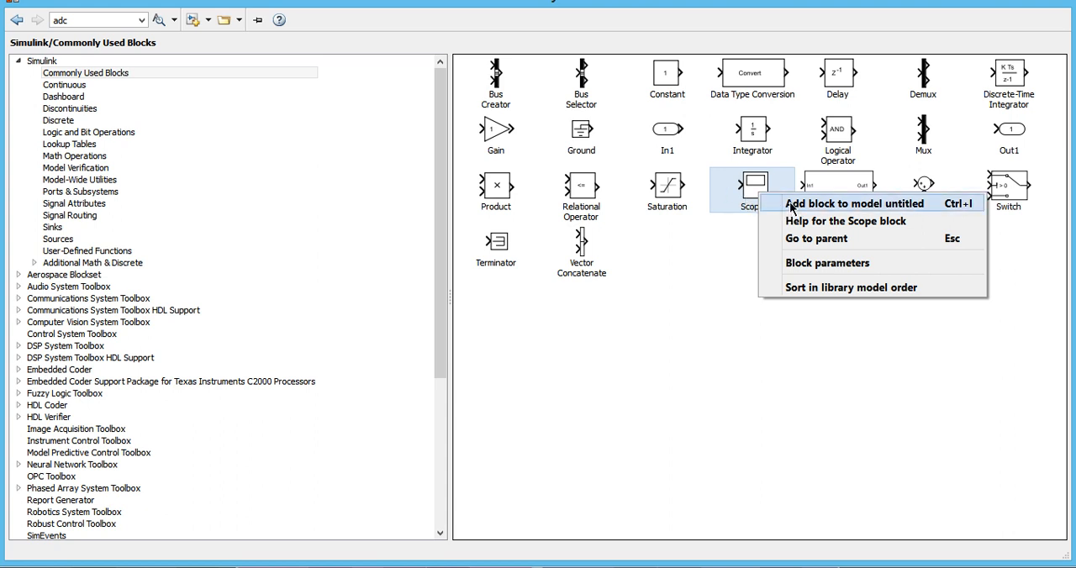
left_click(790, 204)
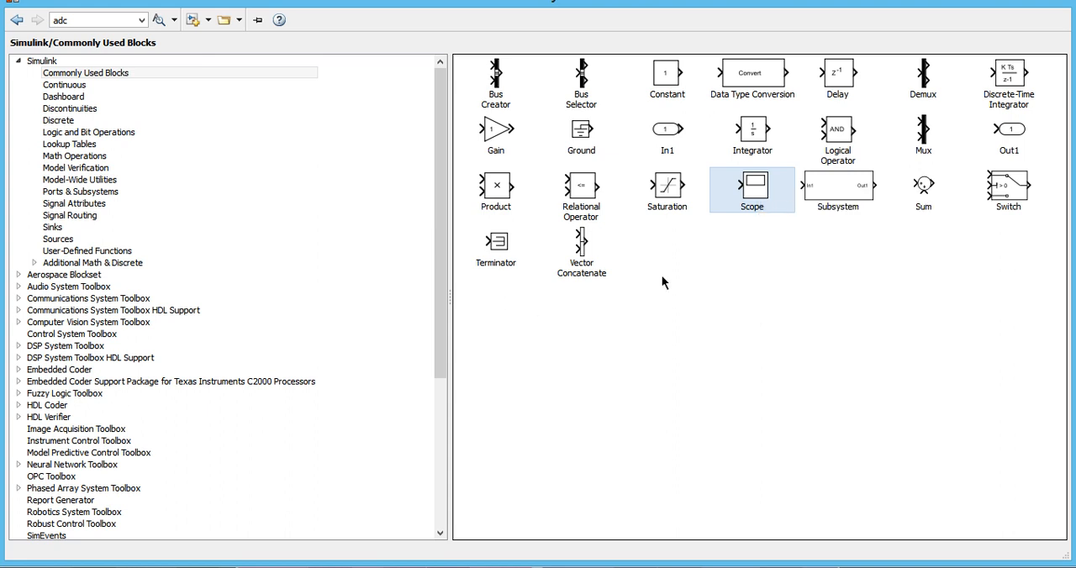
Add a Gain block from Commonly Used Blocks to the untitled model and return to the model window.
left_click(499, 133)
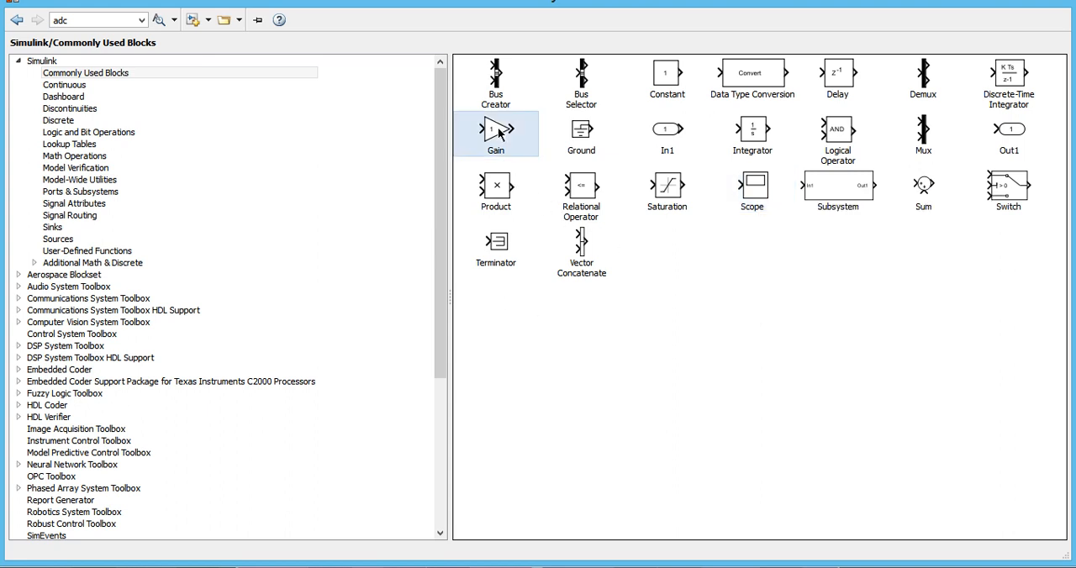
right_click(499, 133)
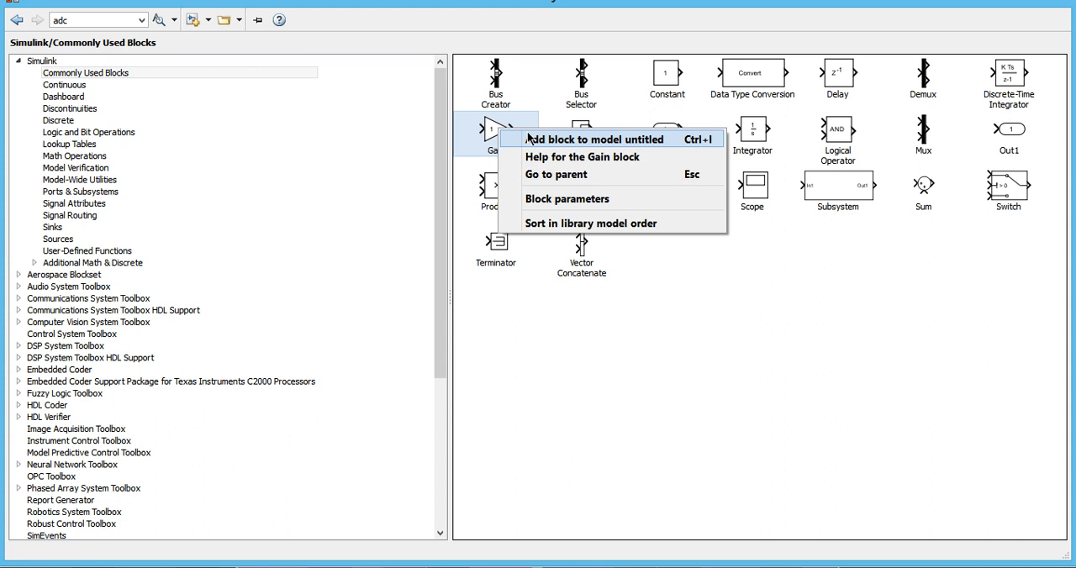
left_click(530, 140)
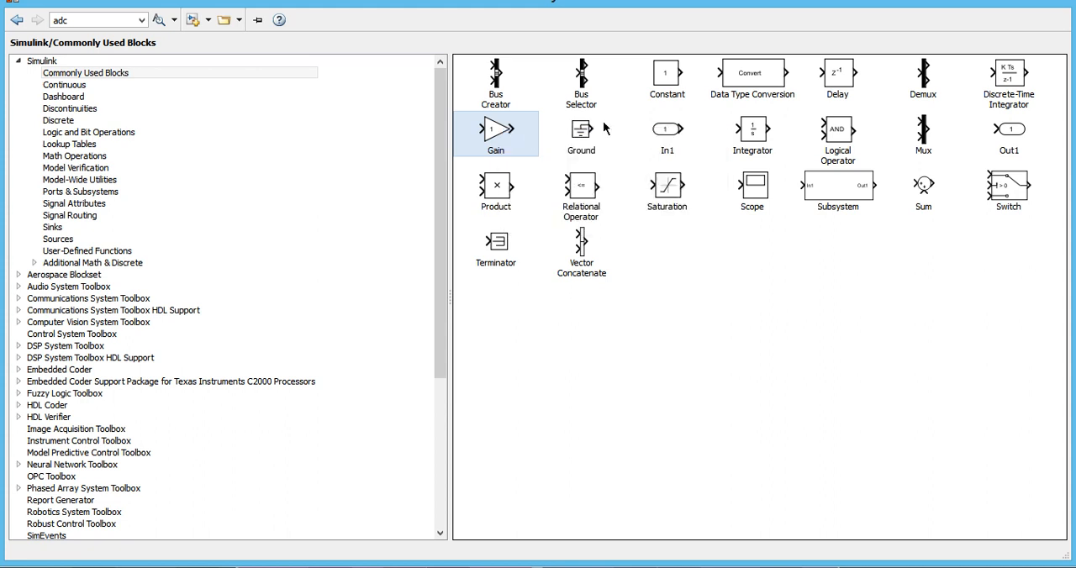
left_click(1007, 3)
Place the Gain block between Constant and Scope and connect the three blocks with the suggested signal lines.
left_click(549, 322)
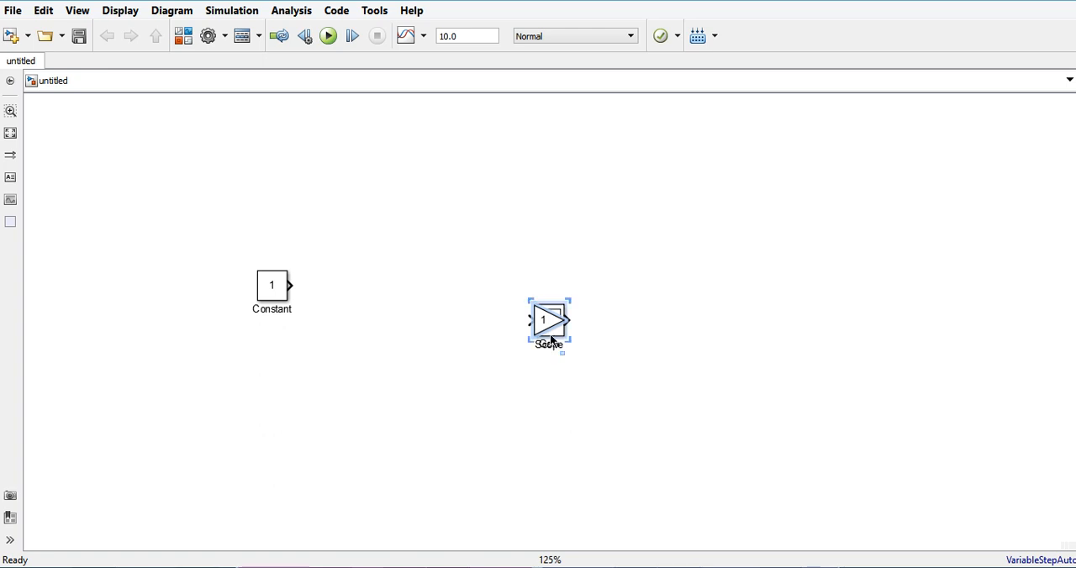
left_click_drag(549, 322, 418, 286)
left_click(465, 343)
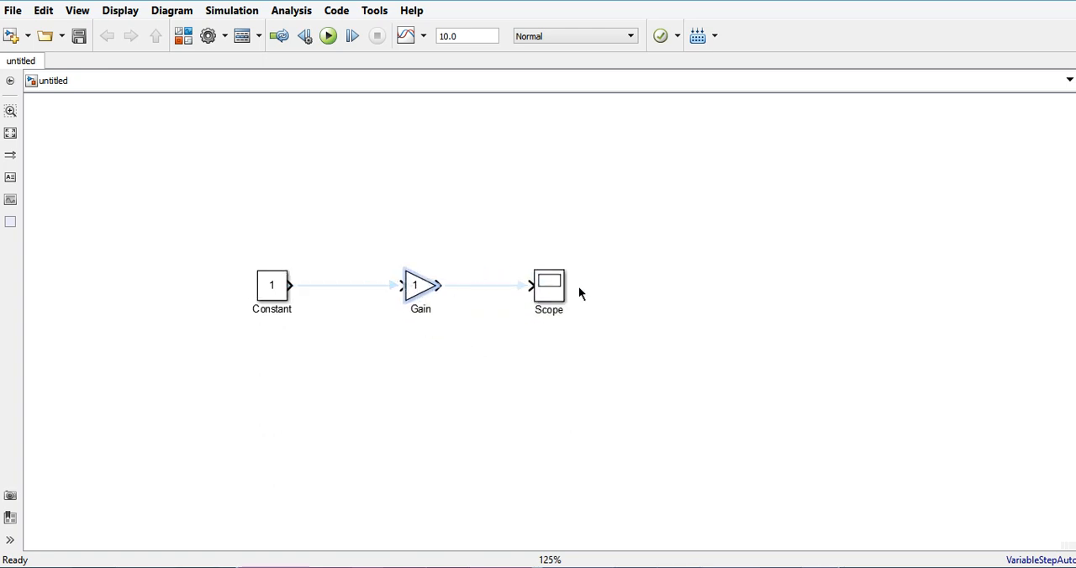
left_click(472, 289)
left_click(360, 286)
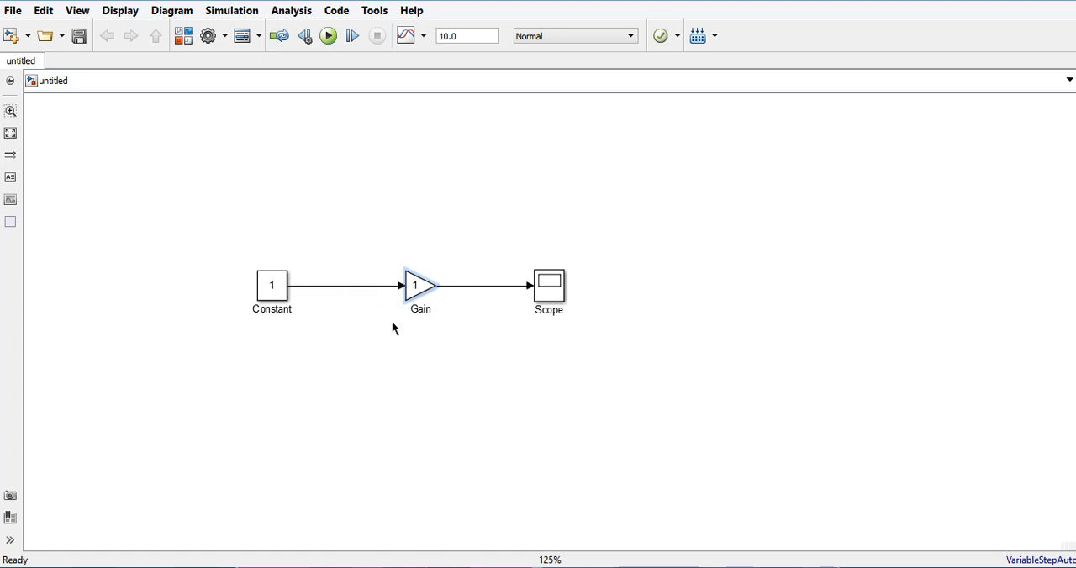
Delete both signal lines and manually reconnect Constant to Gain and Gain to Scope.
left_click(335, 286)
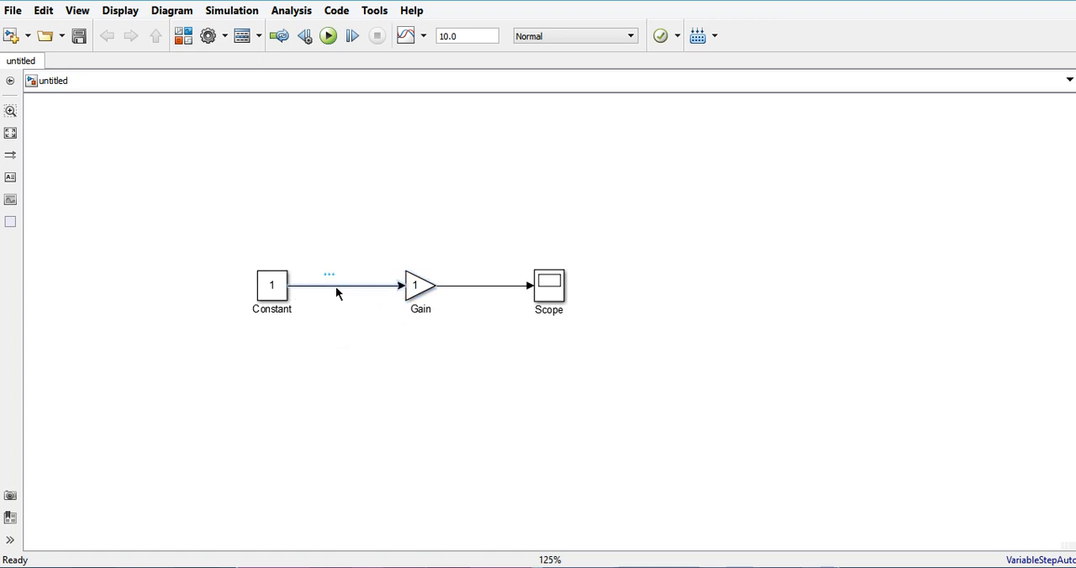
key("Delete")
left_click(468, 287)
key("Delete")
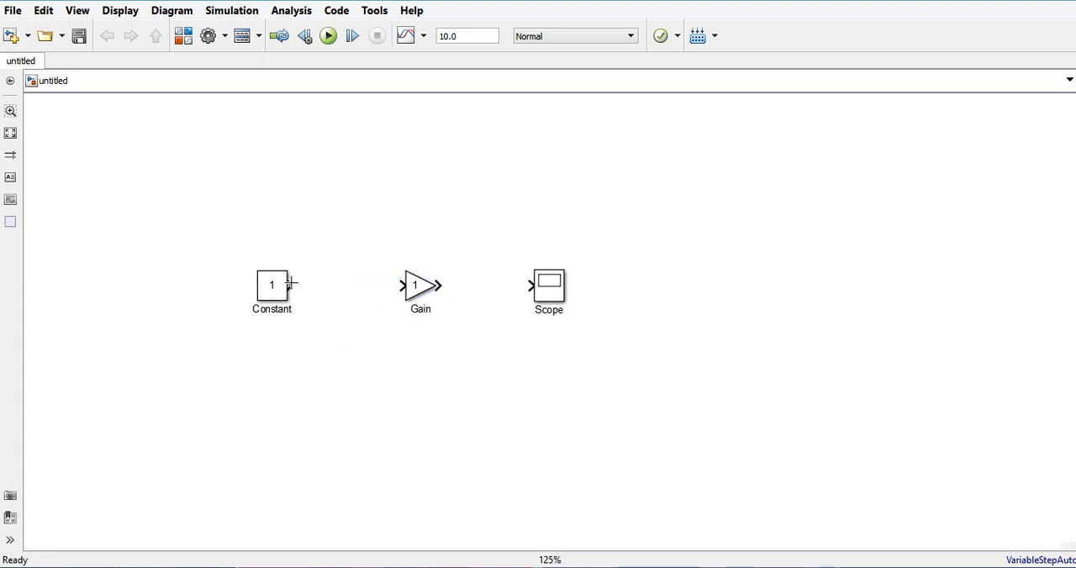
left_click_drag(291, 286, 532, 285)
left_click(436, 286)
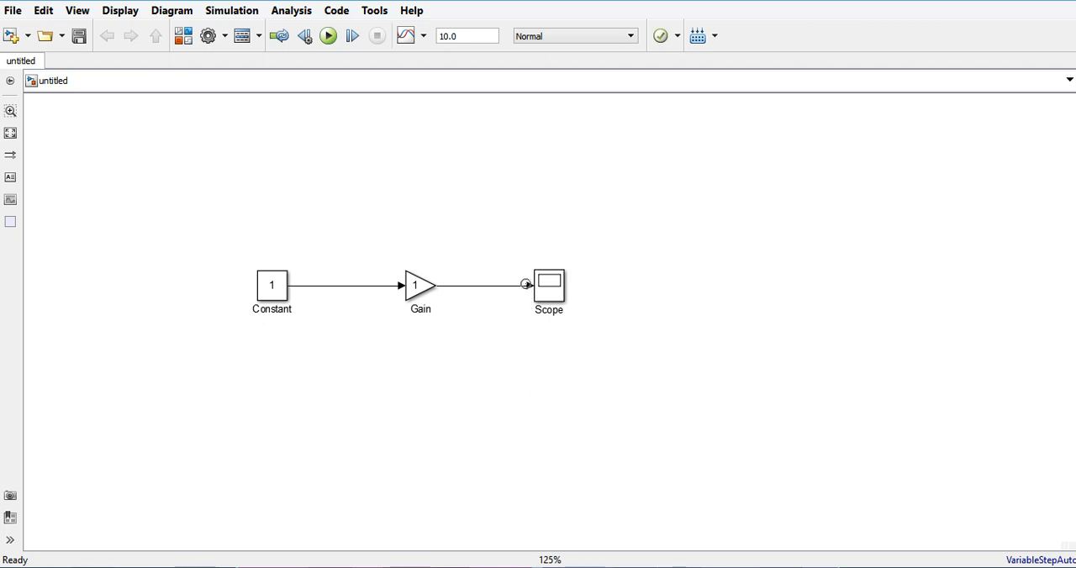
Set the simulation stop time to 0.1.
scroll(511, 306, "up", 1)
scroll(573, 329, "up", 2)
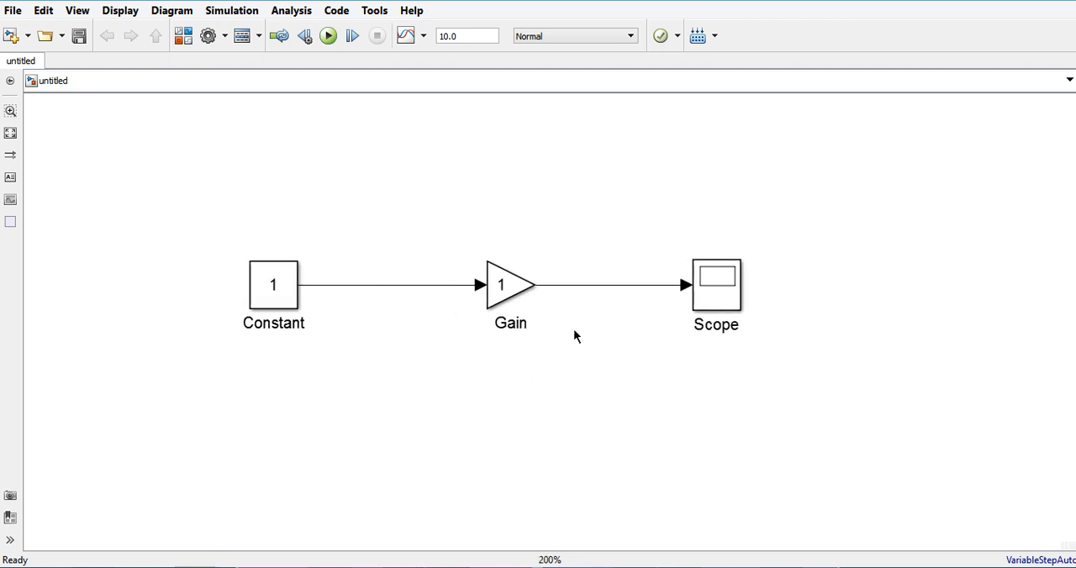
double_click(467, 41)
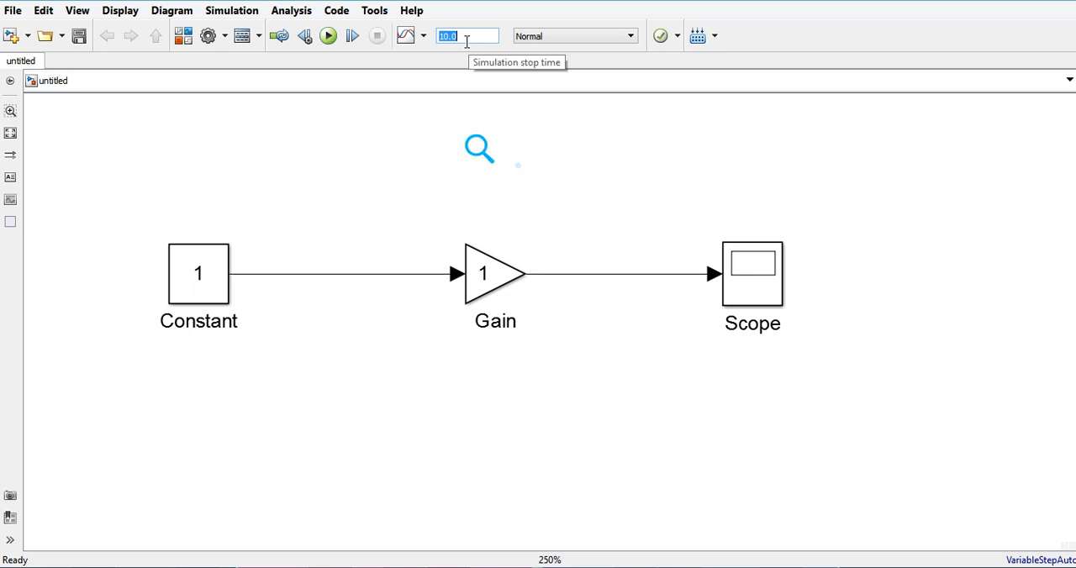
type("1")
key("BackSpace")
type("0.1")
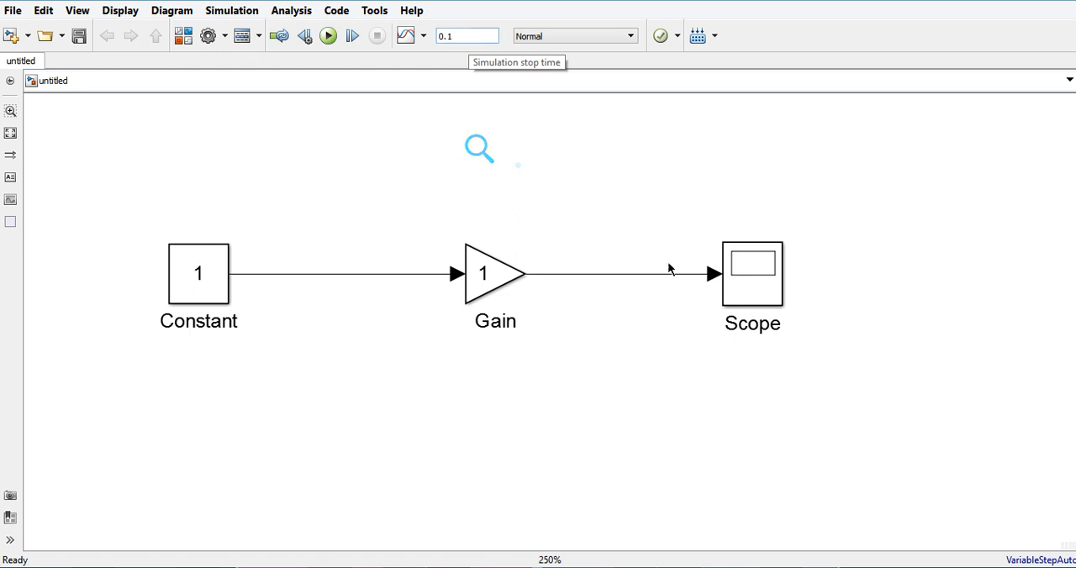
left_click(497, 454)
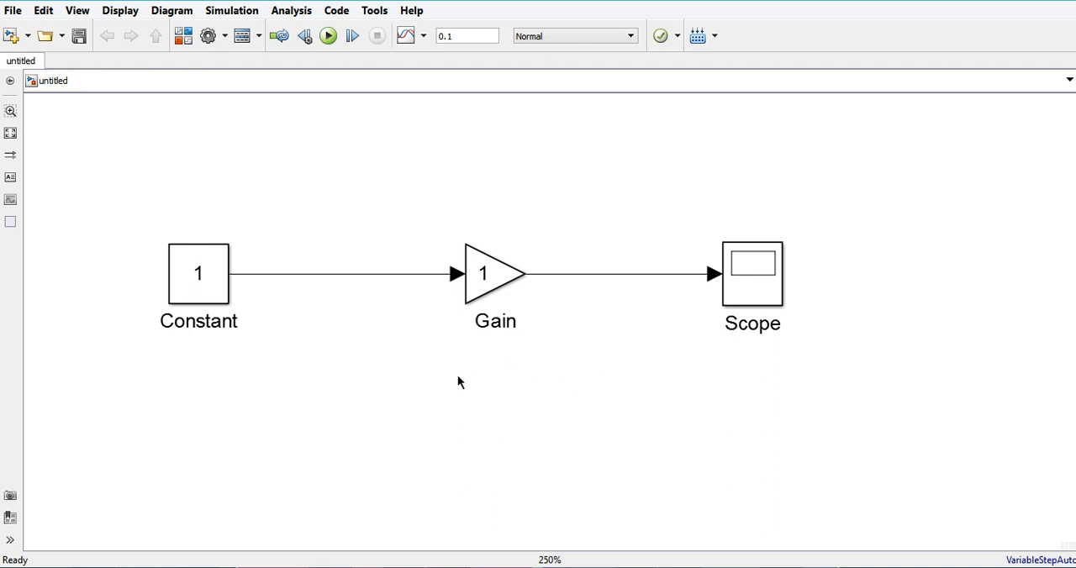
Run the simulation and view the Scope plot, moving its window clear of the Constant block.
left_click(328, 37)
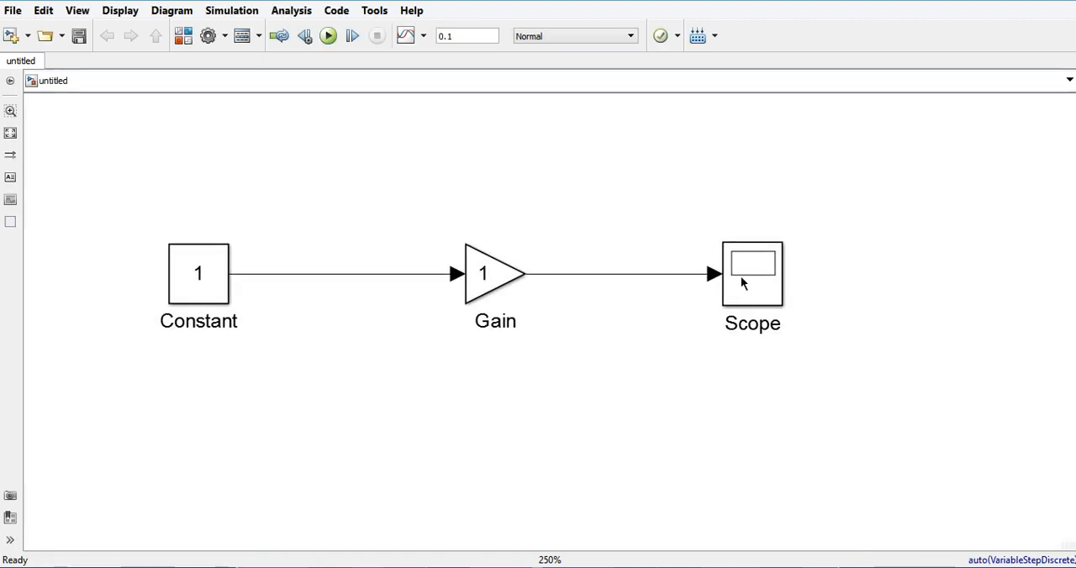
left_click(750, 287)
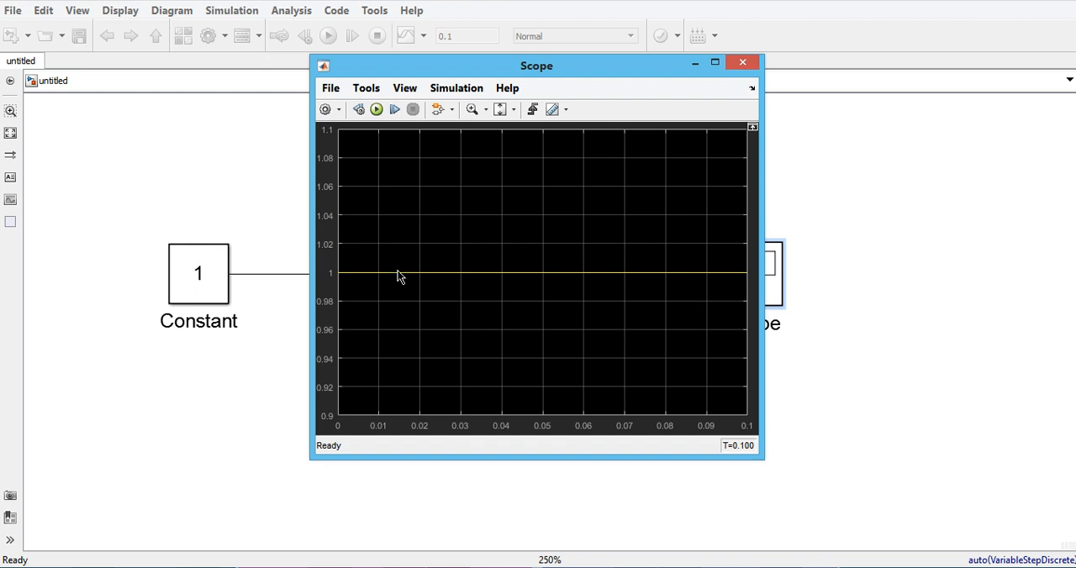
left_click_drag(700, 92, 729, 96)
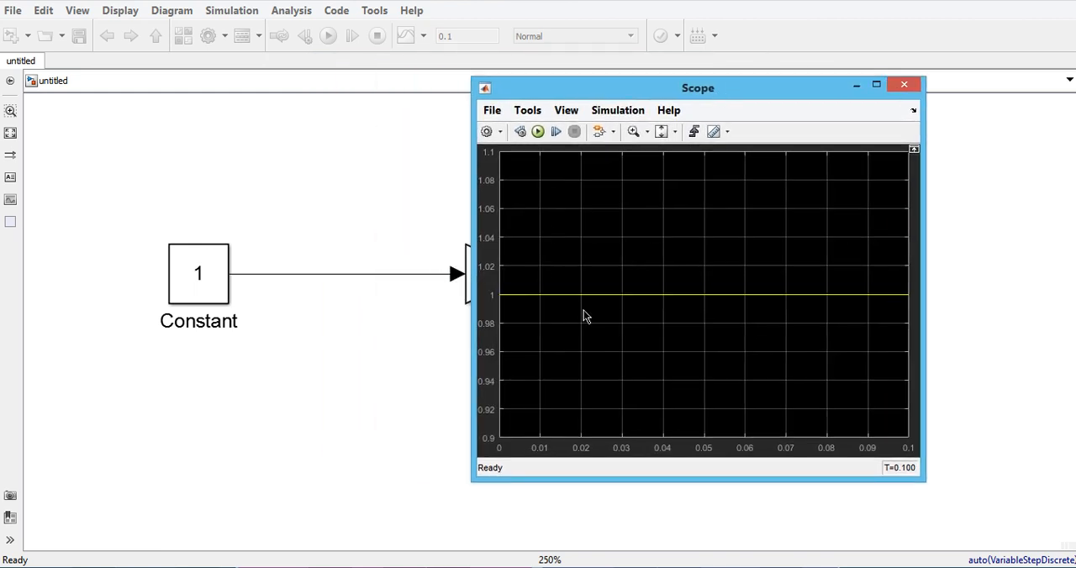
Set the Constant block's constant value to 2.
left_click(209, 279)
double_click(209, 279)
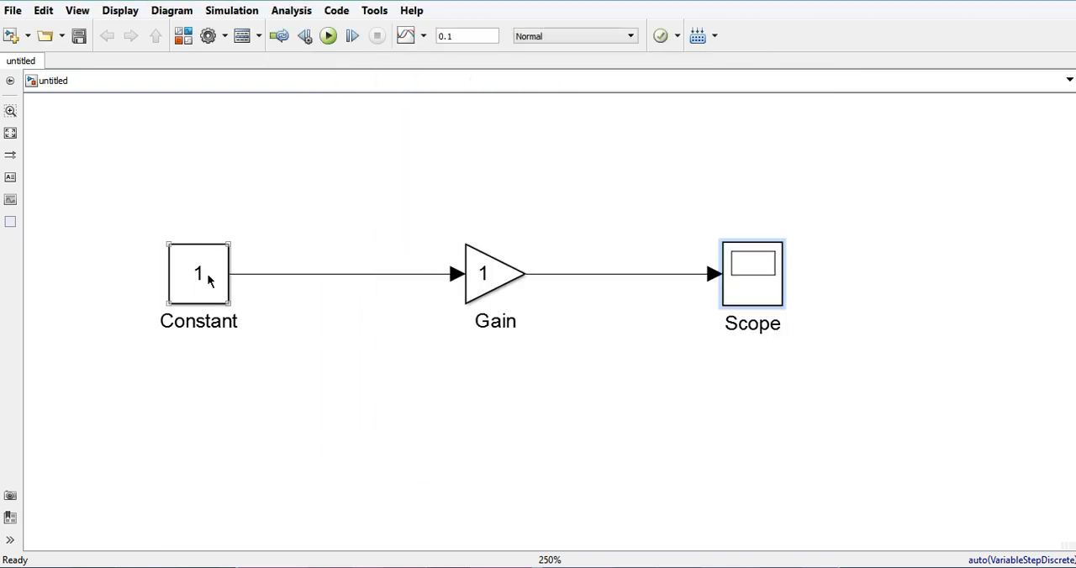
key("BackSpace")
type("2")
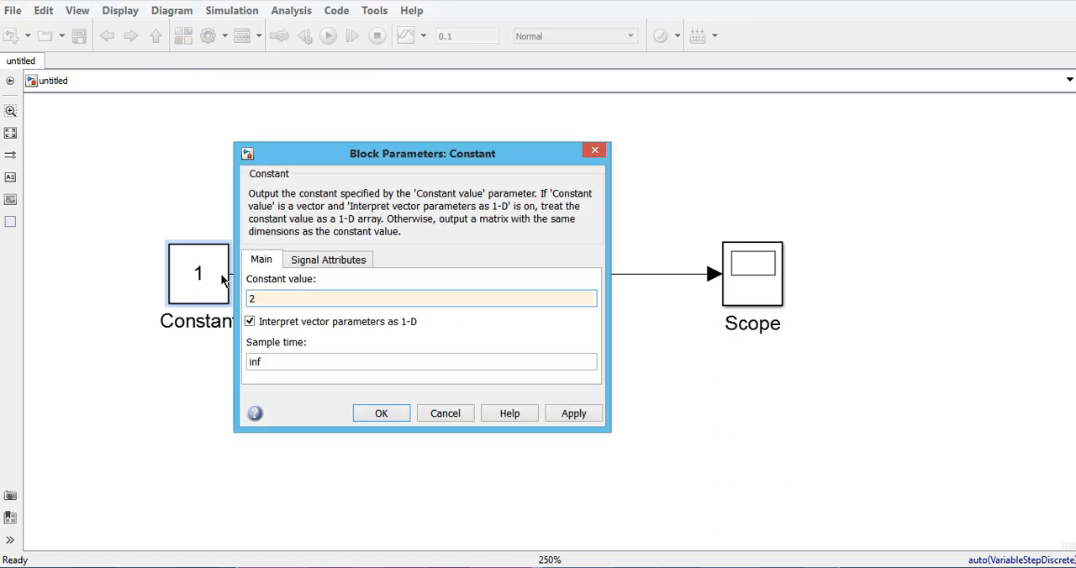
key("Return")
Reopen the Scope plot and rerun the simulation from it with the changed Constant value.
left_click(761, 281)
double_click(762, 281)
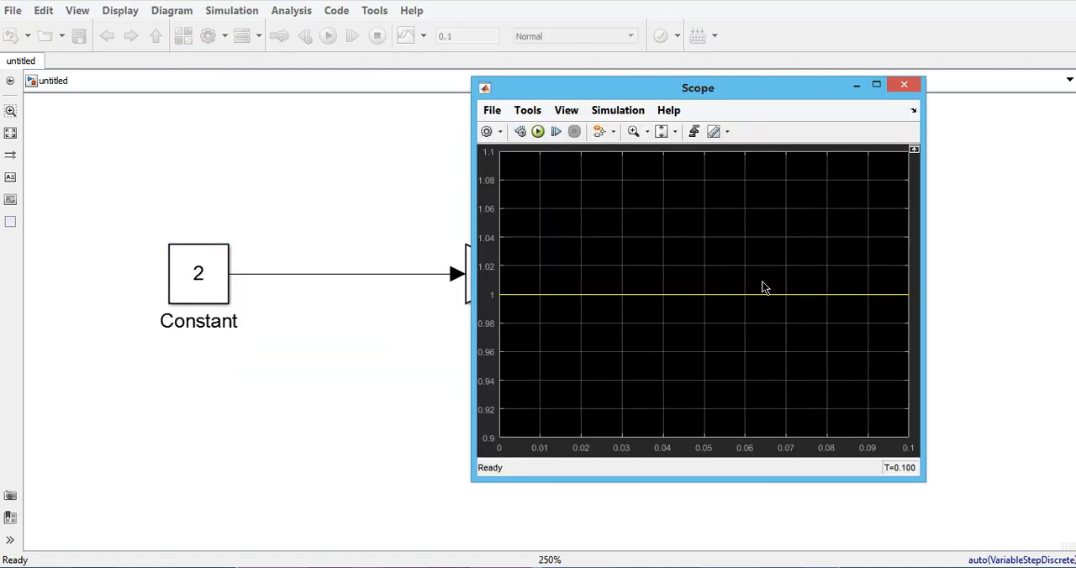
left_click(539, 133)
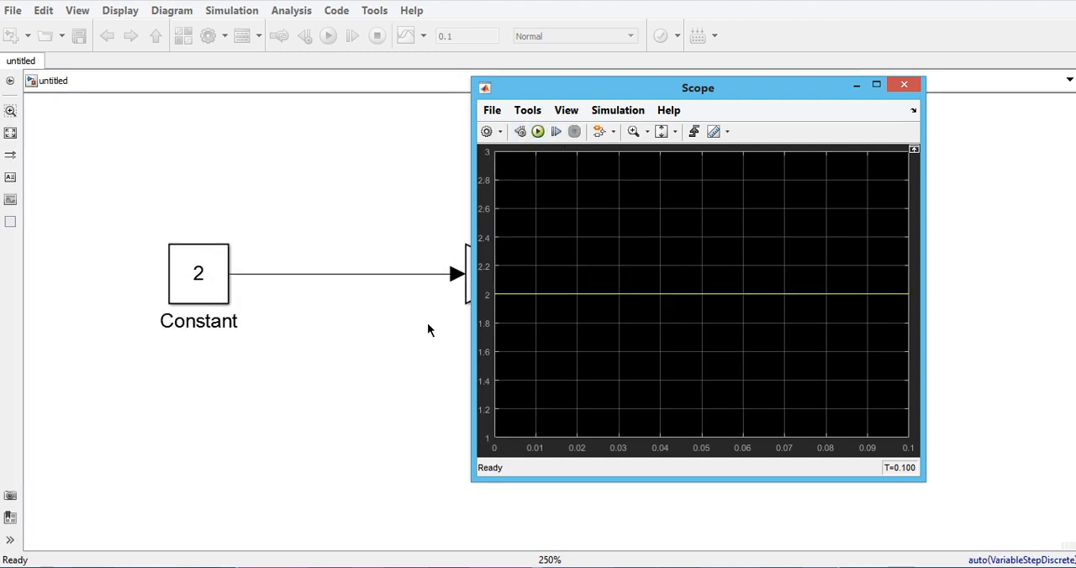
Set the Gain block's gain to 2, keeping element-wise multiplication, and apply the change.
left_click(415, 328)
left_click(490, 272)
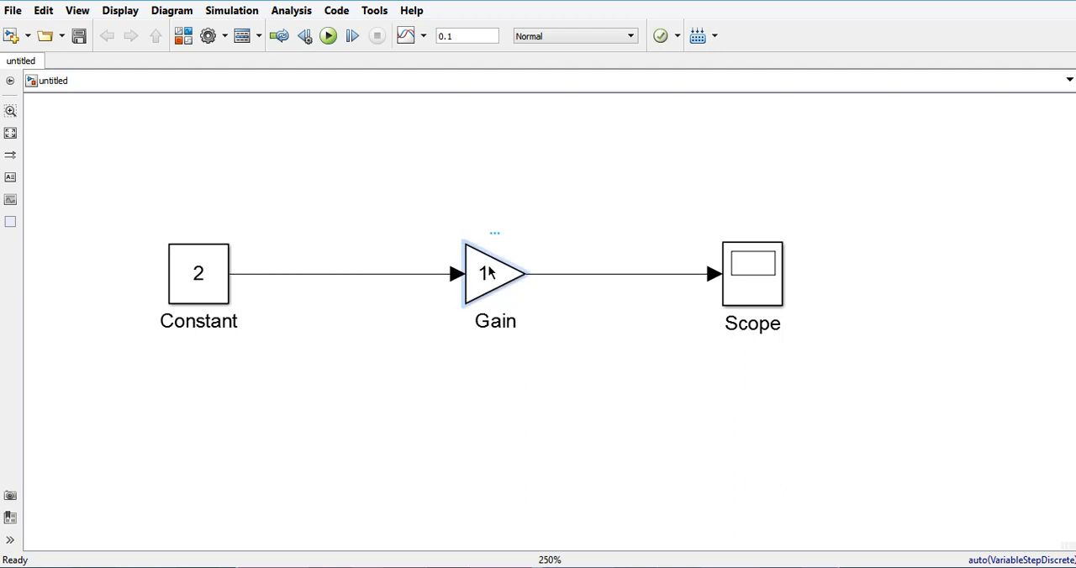
double_click(490, 271)
type("2")
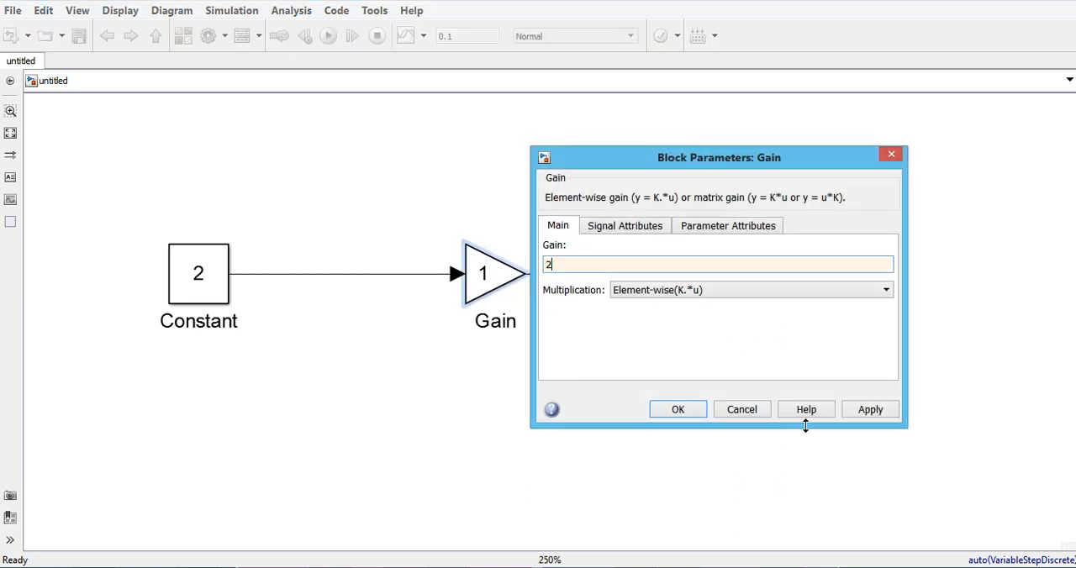
left_click(854, 416)
left_click(677, 409)
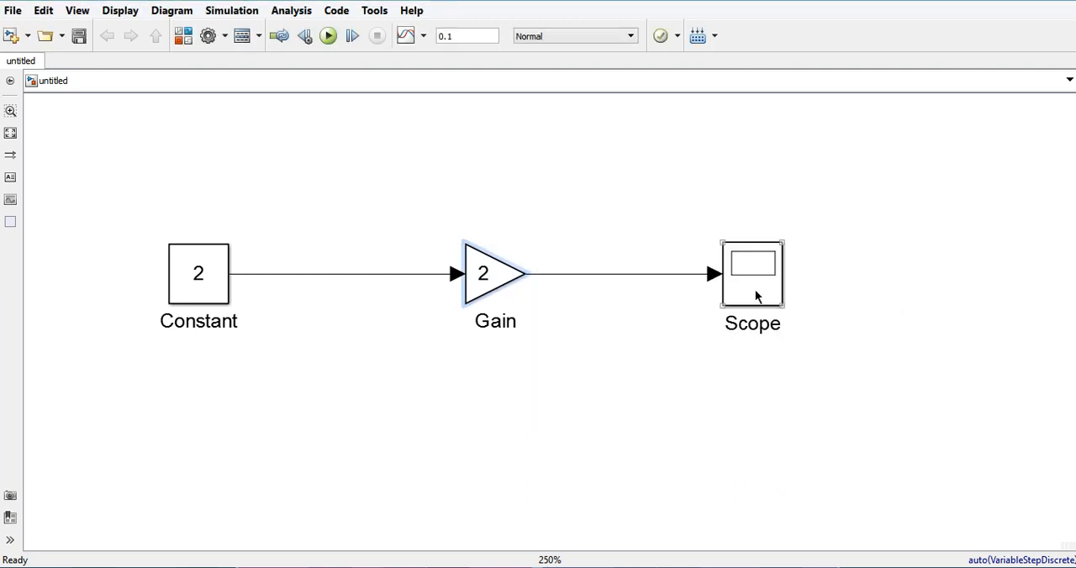
Rerun the simulation from the Scope window to view the output with the new gain, and close the plot.
left_click(756, 294)
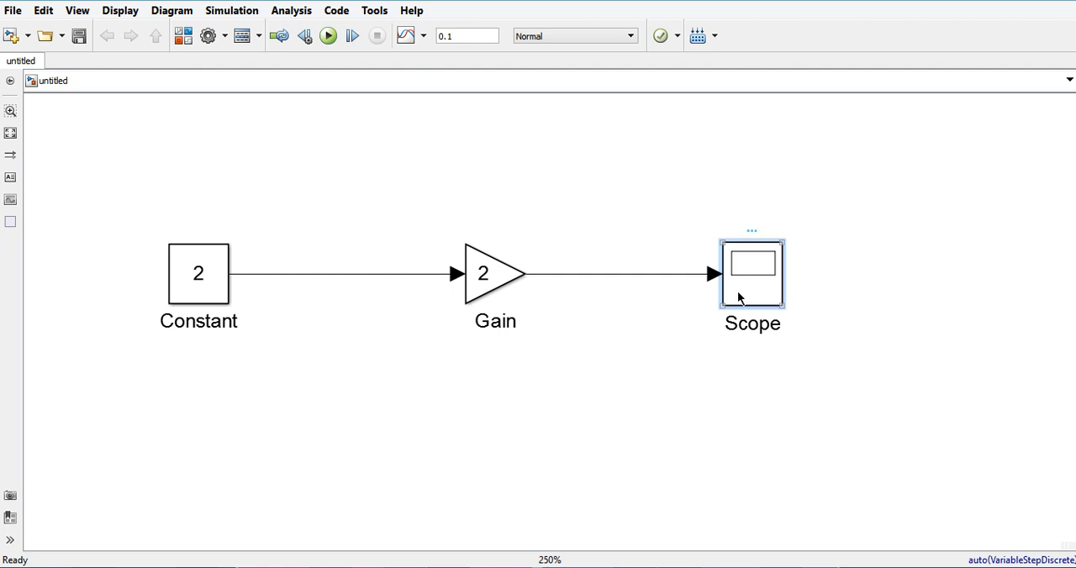
double_click(738, 298)
left_click(541, 132)
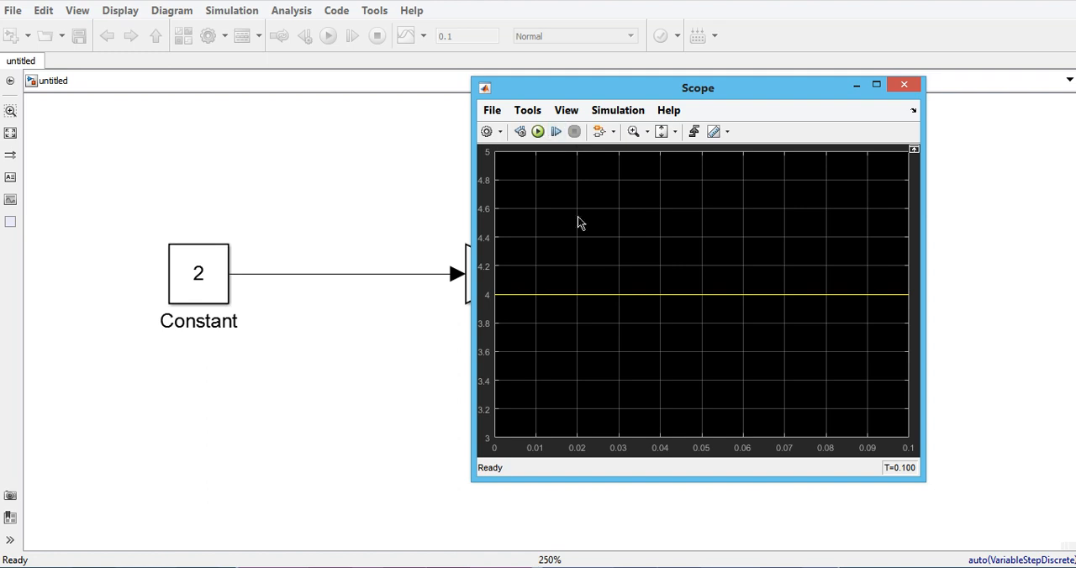
left_click_drag(712, 88, 884, 83)
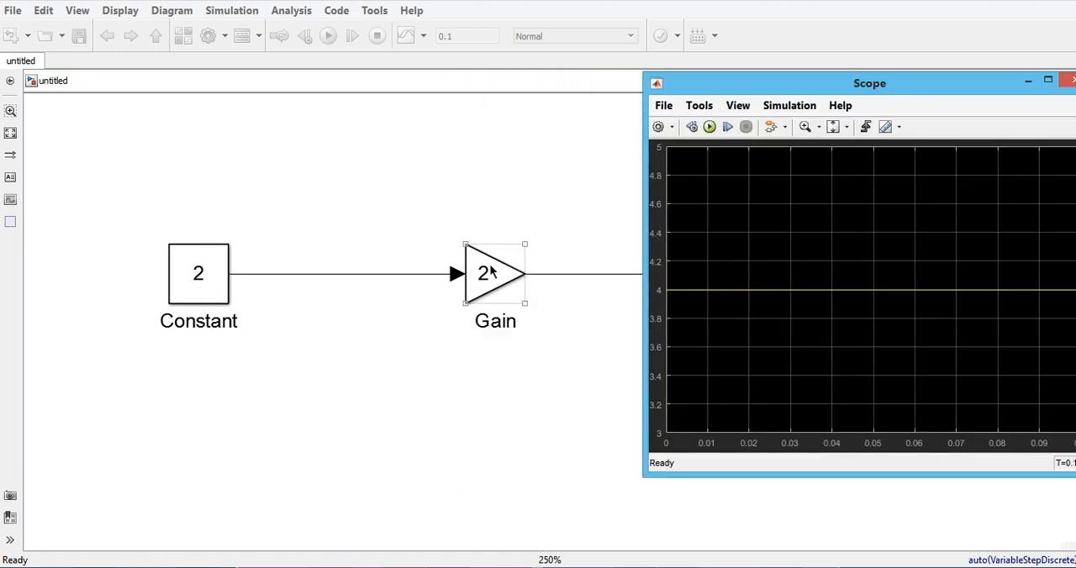
left_click_drag(896, 89, 526, 138)
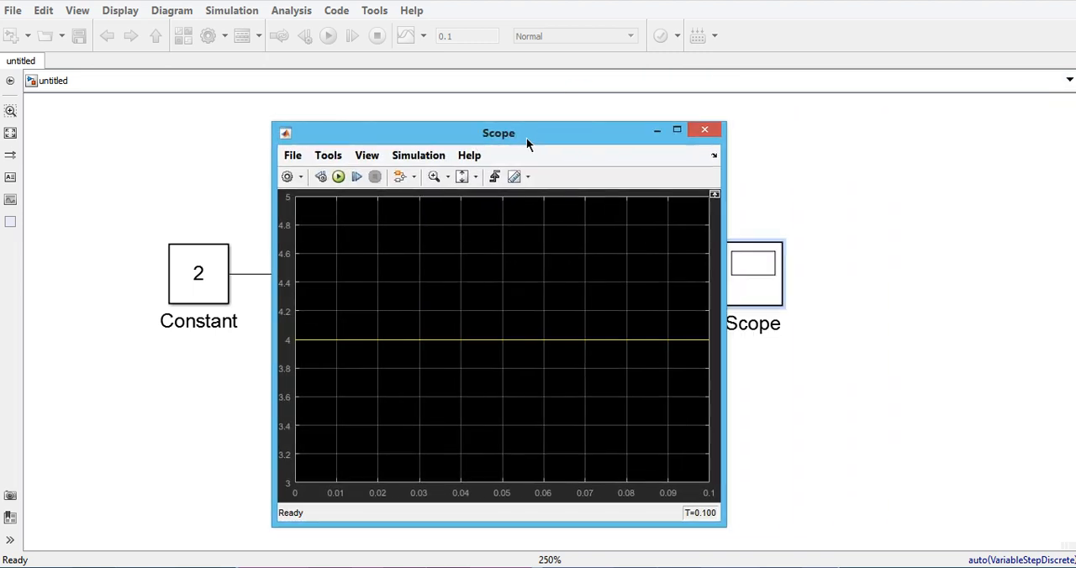
left_click(704, 129)
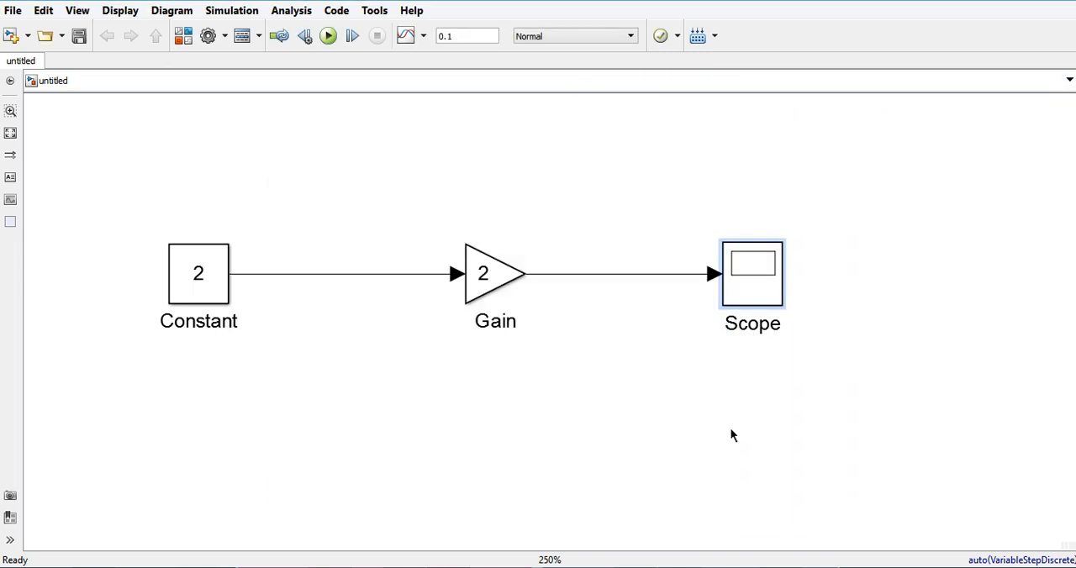
left_click(722, 409)
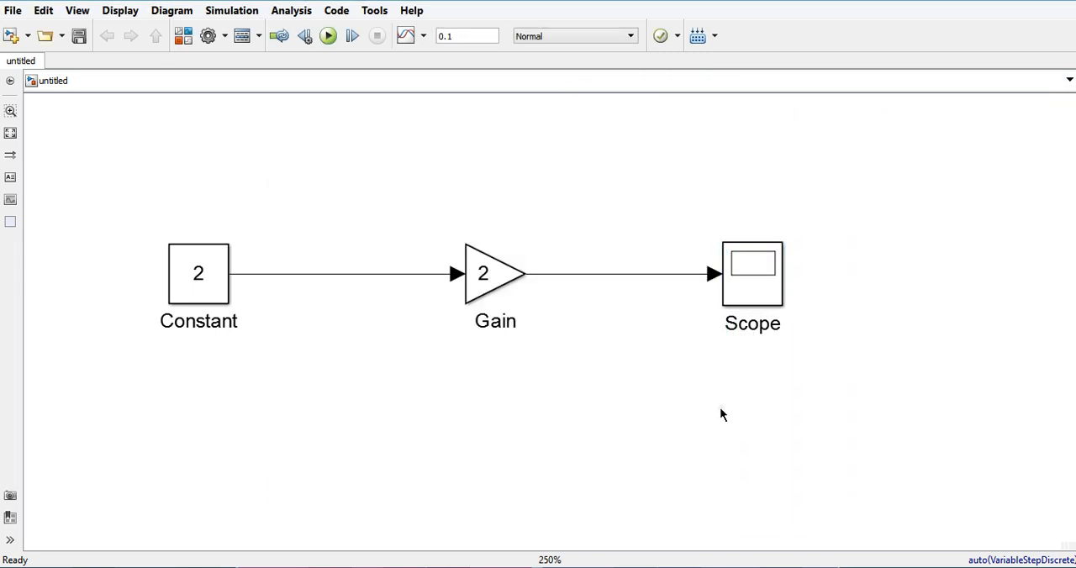